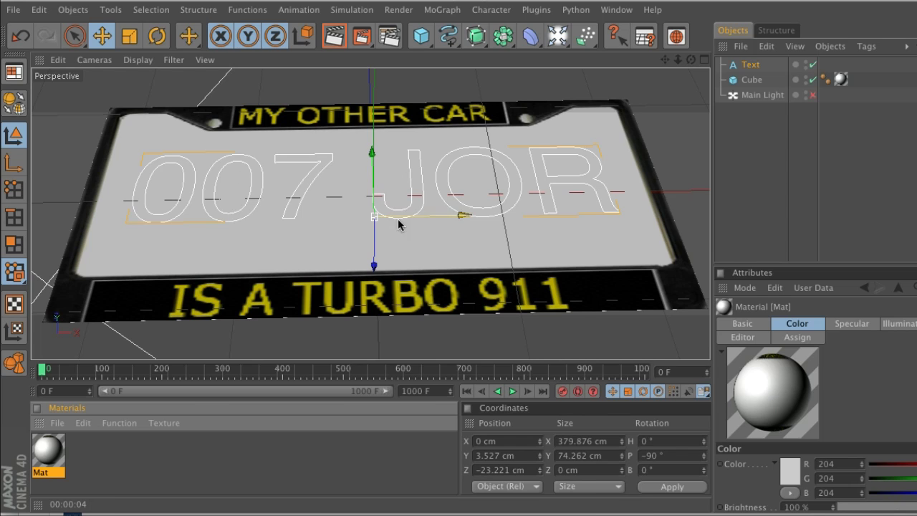
- Enable the Displacement channel of the Mat material and check its texture options without assigning one
{"action": "double_click", "coordinate": [48, 452]}
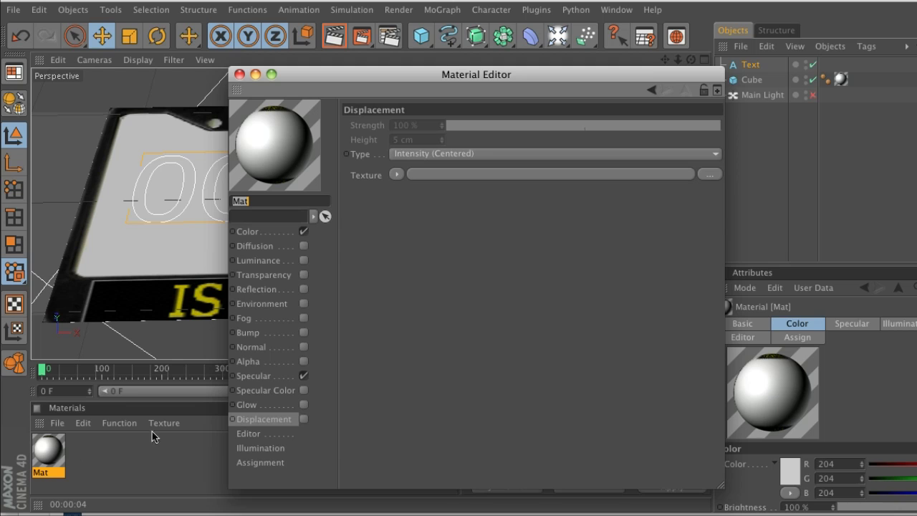
{"action": "left_click_drag", "start_coordinate": [447, 72], "coordinate": [506, 3]}
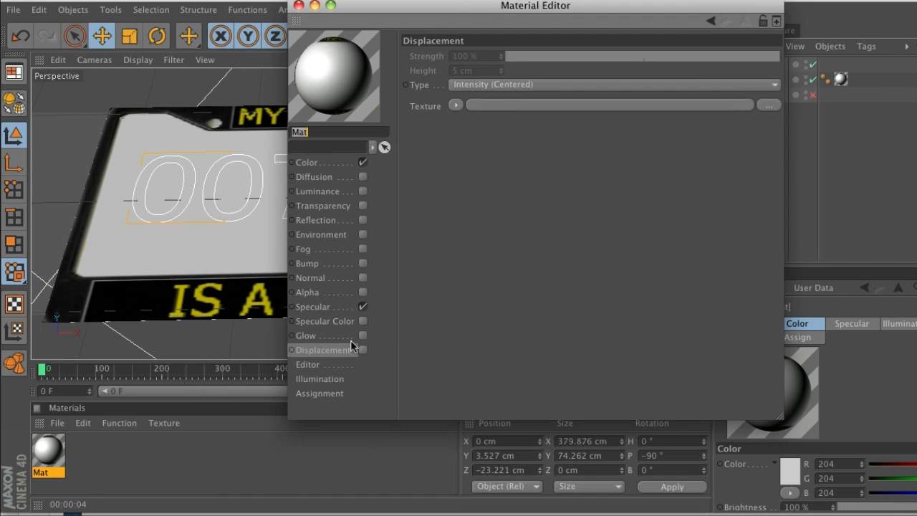
{"action": "left_click", "coordinate": [317, 351]}
{"action": "left_click", "coordinate": [364, 350]}
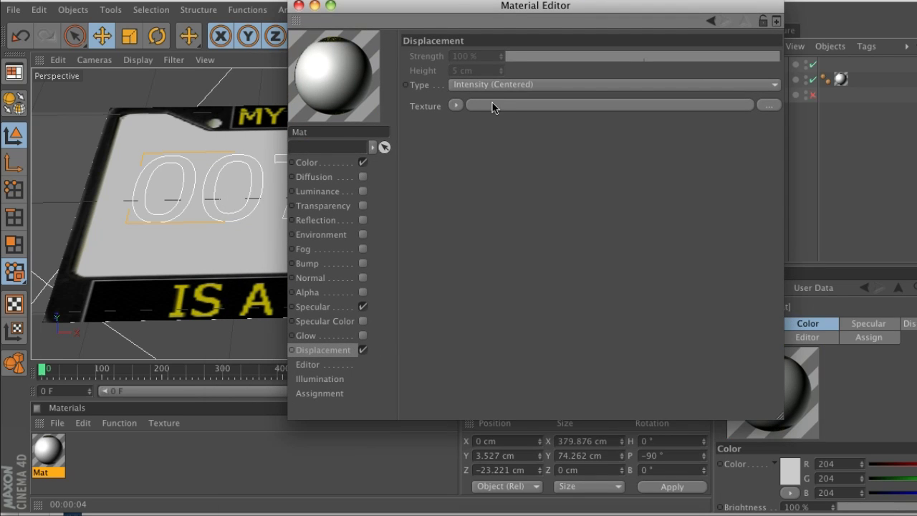
{"action": "left_click", "coordinate": [455, 106]}
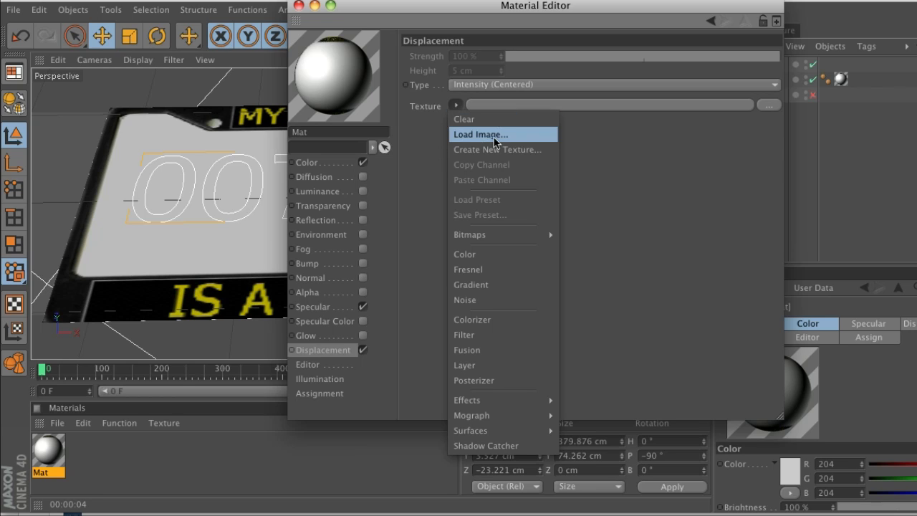
{"action": "left_click", "coordinate": [428, 142]}
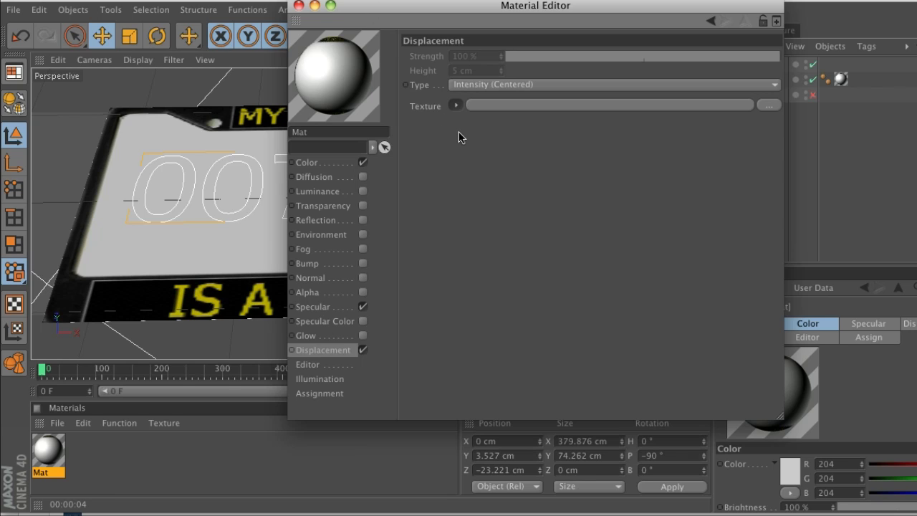
{"action": "left_click_drag", "start_coordinate": [370, 5], "coordinate": [378, 34]}
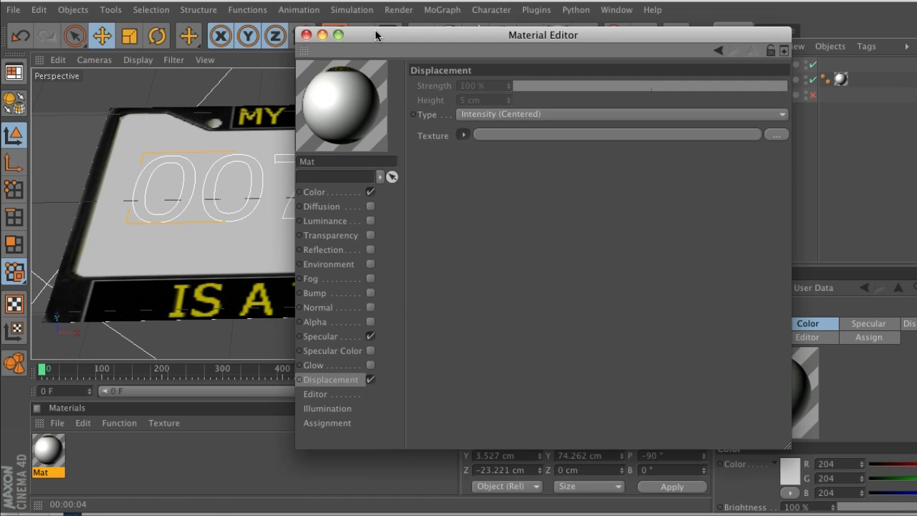
{"action": "left_click", "coordinate": [305, 35]}
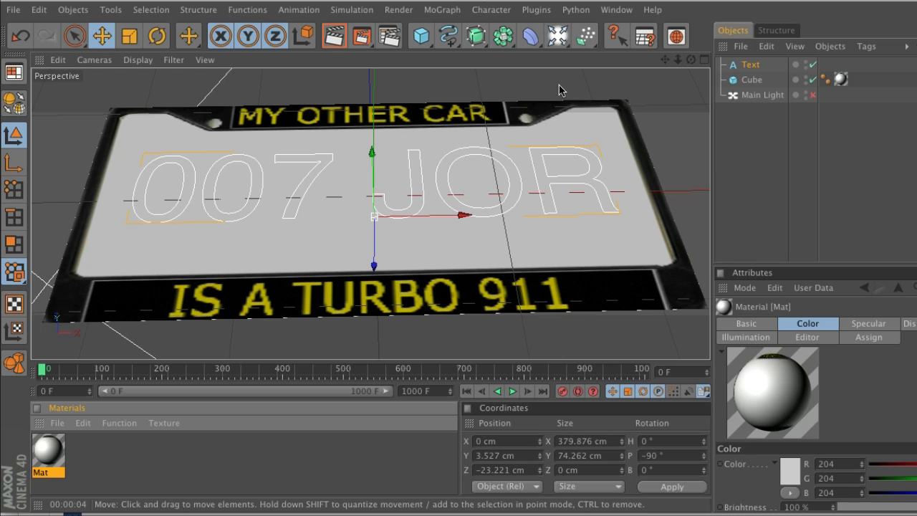
- Add a Displacer deformer and make it a child of the Cube
{"action": "left_click", "coordinate": [534, 41]}
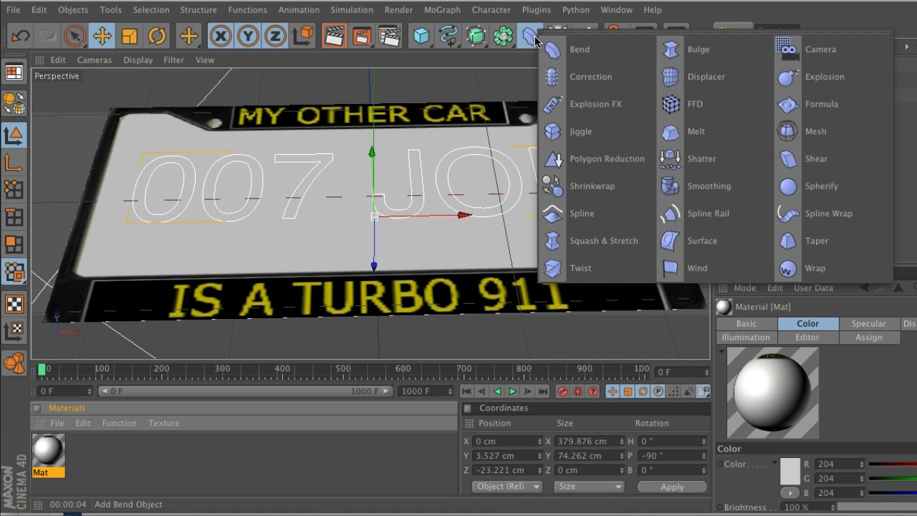
{"action": "left_click", "coordinate": [706, 78]}
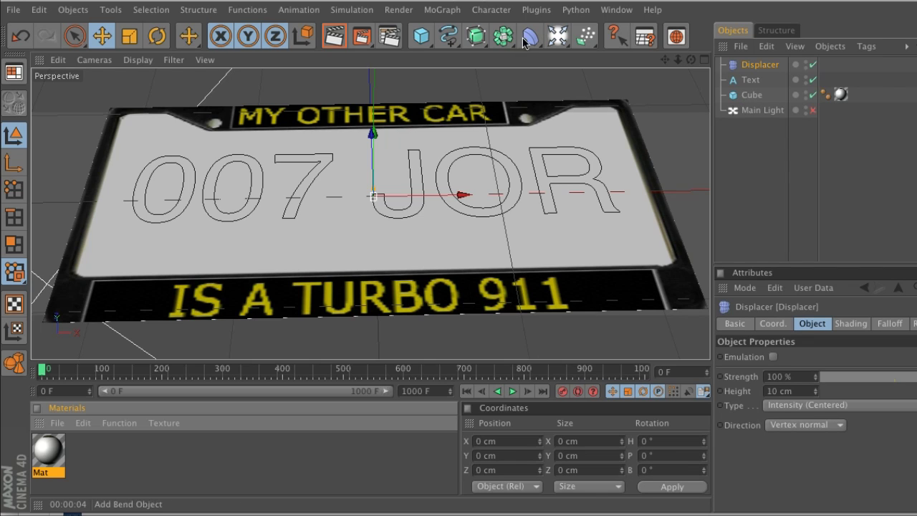
{"action": "left_click", "coordinate": [760, 66]}
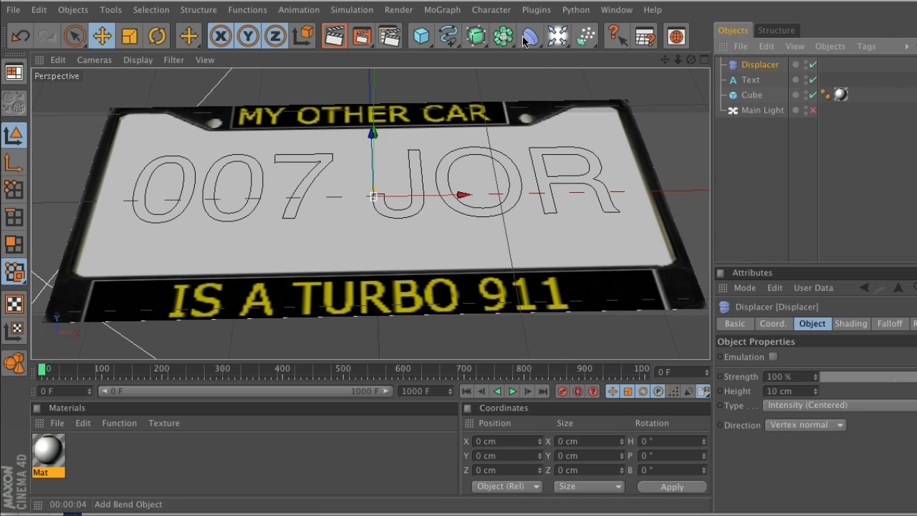
{"action": "left_click_drag", "start_coordinate": [526, 39], "coordinate": [736, 30]}
{"action": "left_click_drag", "start_coordinate": [757, 67], "coordinate": [752, 101]}
{"action": "left_click", "coordinate": [750, 83]}
{"action": "left_click_drag", "start_coordinate": [486, 248], "coordinate": [486, 252], "text": "alt"}
{"action": "left_click_drag", "start_coordinate": [666, 61], "coordinate": [670, 62]}
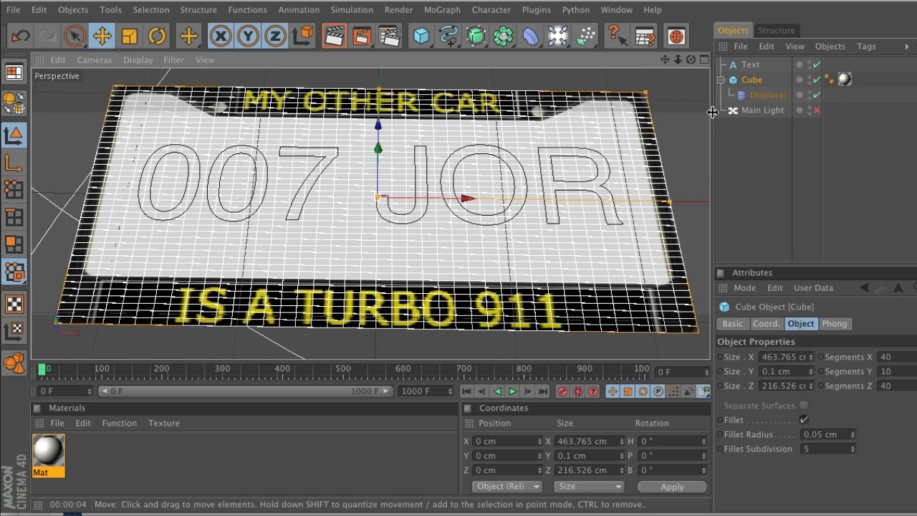
- Assign a Color shader to the Displacer's shading
{"action": "left_click", "coordinate": [757, 93]}
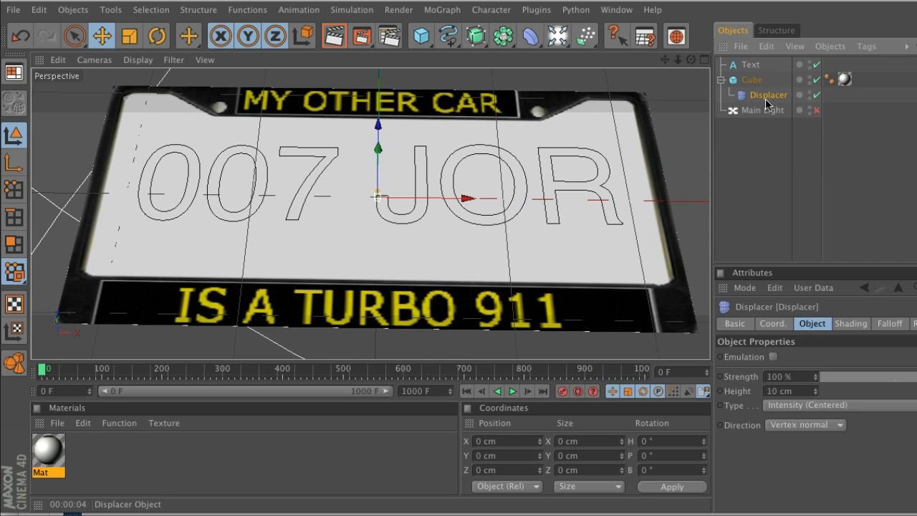
{"action": "left_click", "coordinate": [851, 323]}
{"action": "left_click", "coordinate": [764, 372]}
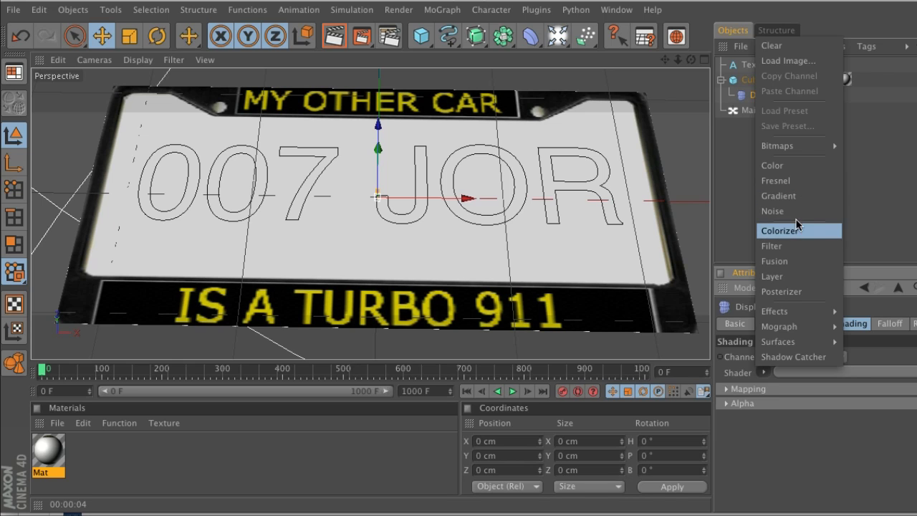
{"action": "left_click", "coordinate": [788, 166]}
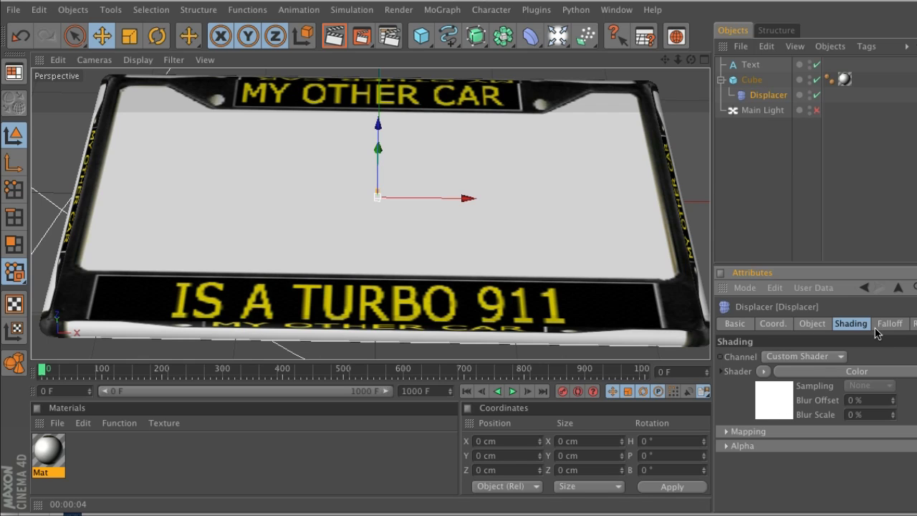
- Set the Displacer's falloff shape to Source and link the Text spline as its source
{"action": "left_click", "coordinate": [900, 325]}
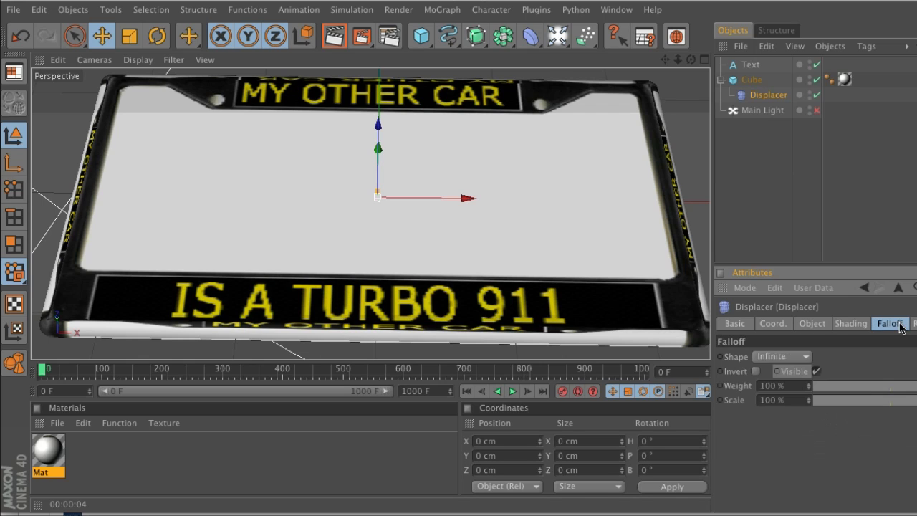
{"action": "left_click", "coordinate": [789, 353]}
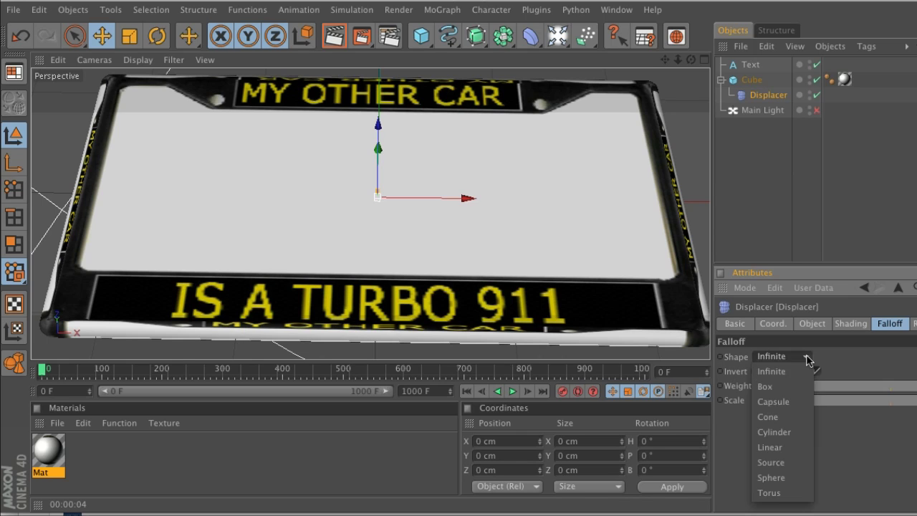
{"action": "left_click", "coordinate": [786, 463]}
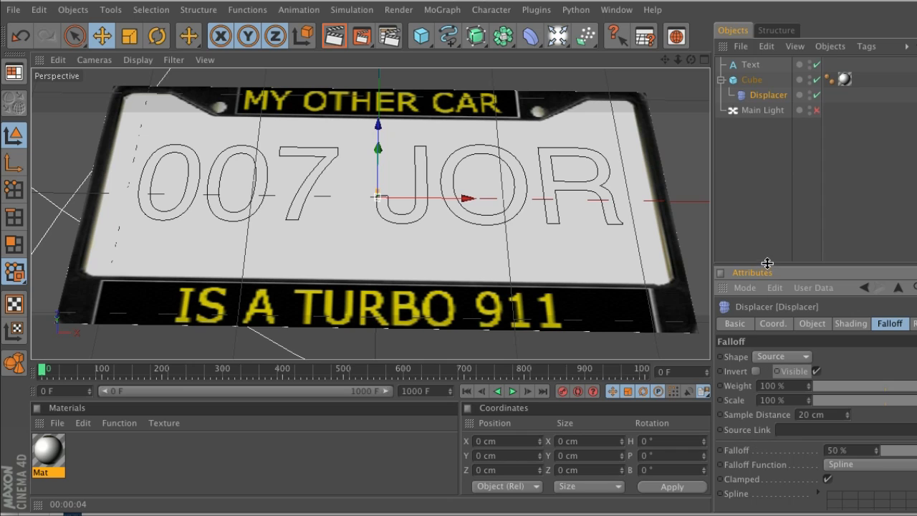
{"action": "left_click_drag", "start_coordinate": [768, 269], "coordinate": [767, 200]}
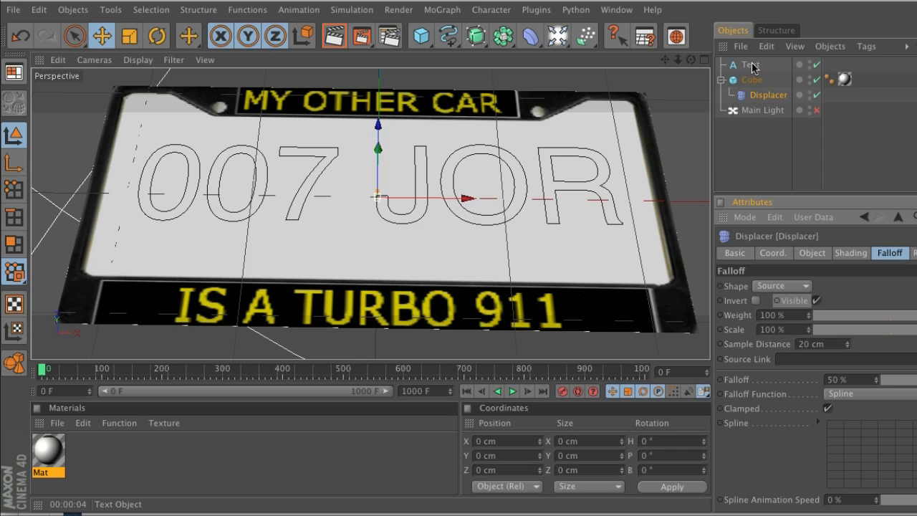
{"action": "left_click_drag", "start_coordinate": [751, 65], "coordinate": [800, 365]}
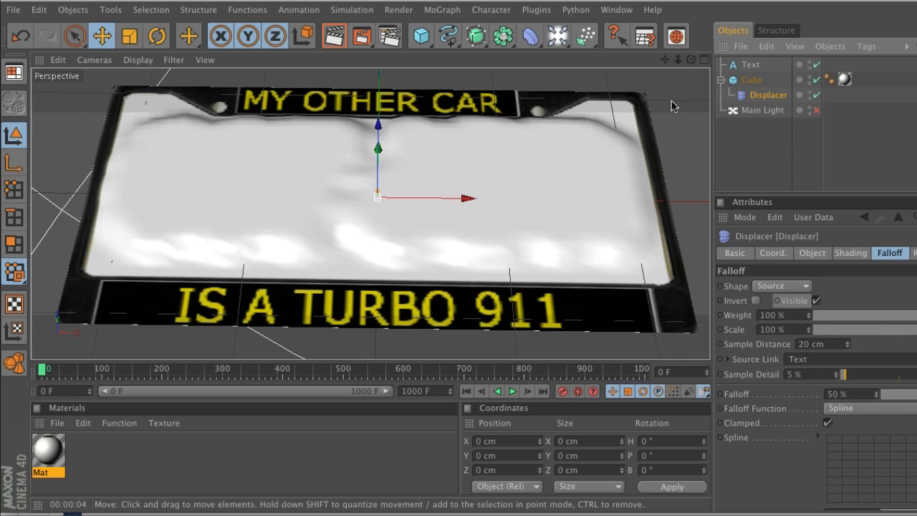
{"action": "left_click_drag", "start_coordinate": [690, 59], "coordinate": [488, 251]}
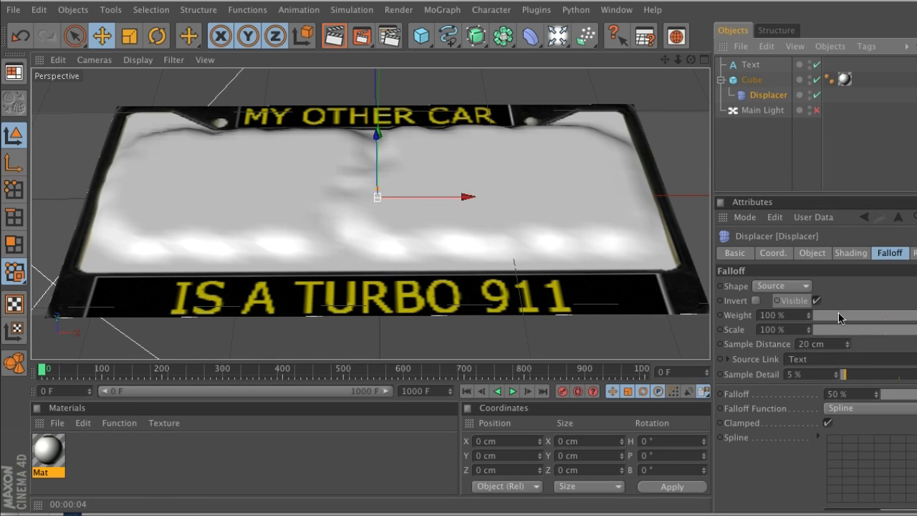
- Set the Displacer's height to 20 cm
{"action": "left_click", "coordinate": [811, 253]}
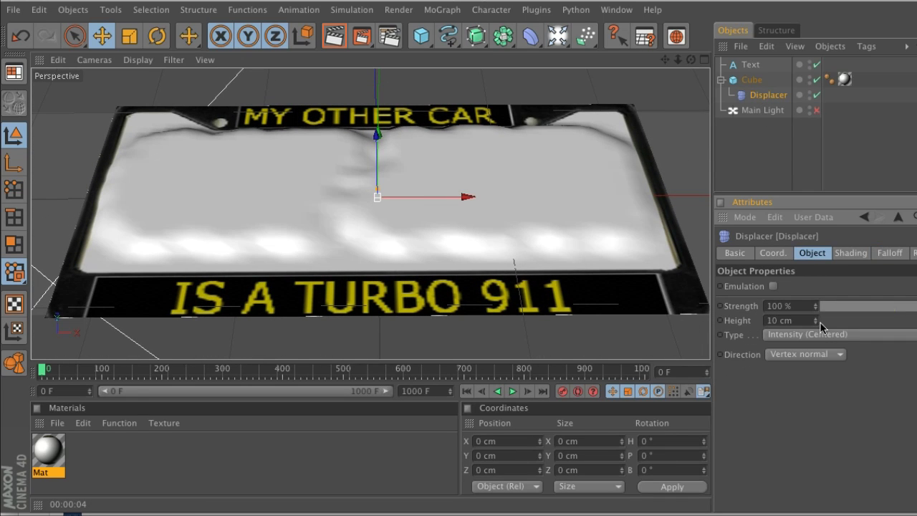
{"action": "left_click_drag", "start_coordinate": [818, 324], "coordinate": [762, 322]}
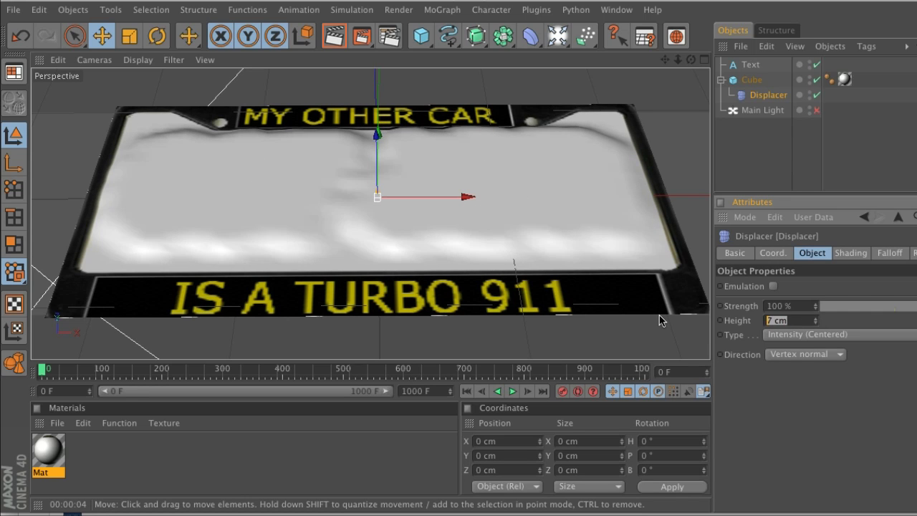
{"action": "type", "text": "20"}
{"action": "key", "text": "Return"}
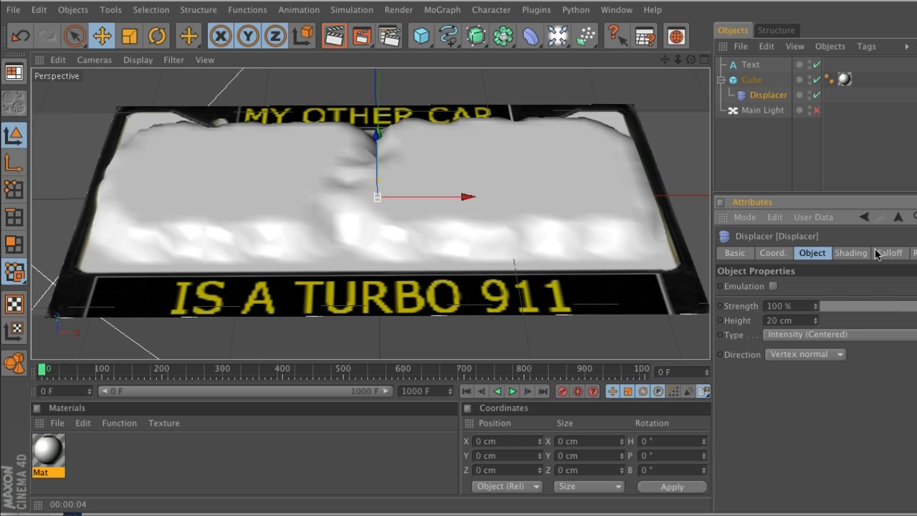
- Raise the Sample Detail of the Displacer's falloff to 100%
{"action": "left_click", "coordinate": [850, 253]}
{"action": "left_click", "coordinate": [896, 254]}
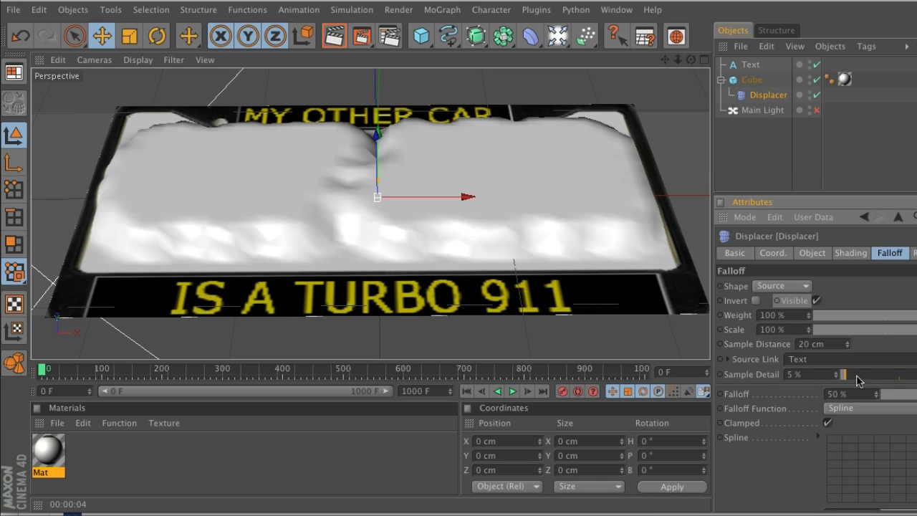
{"action": "left_click_drag", "start_coordinate": [860, 380], "coordinate": [916, 378]}
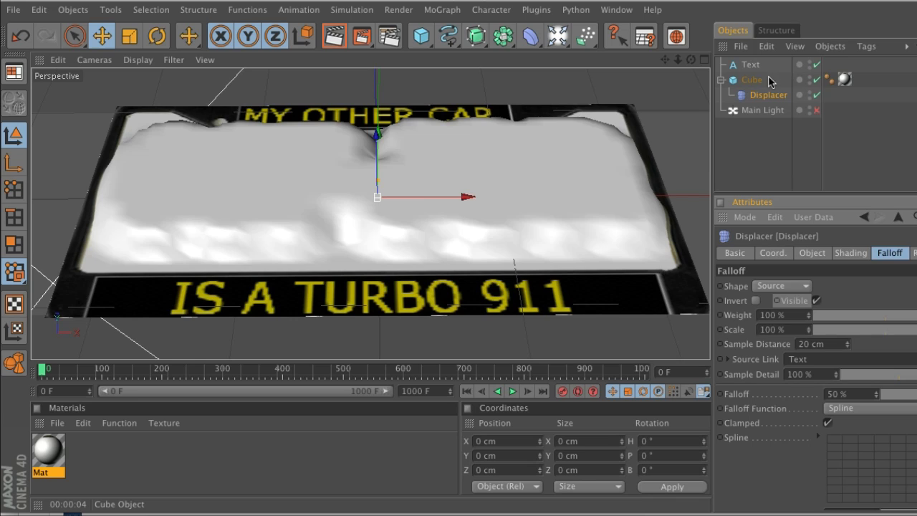
- Set the Cube's X and Z segments to 150 and render the perspective view
{"action": "left_click", "coordinate": [509, 184]}
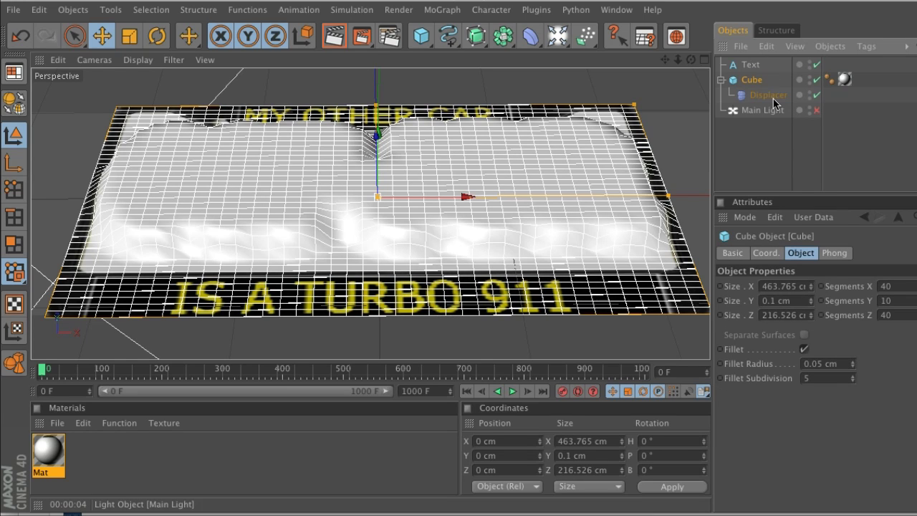
{"action": "left_click", "coordinate": [910, 287]}
{"action": "key", "text": "Tab"}
{"action": "key", "text": "Tab"}
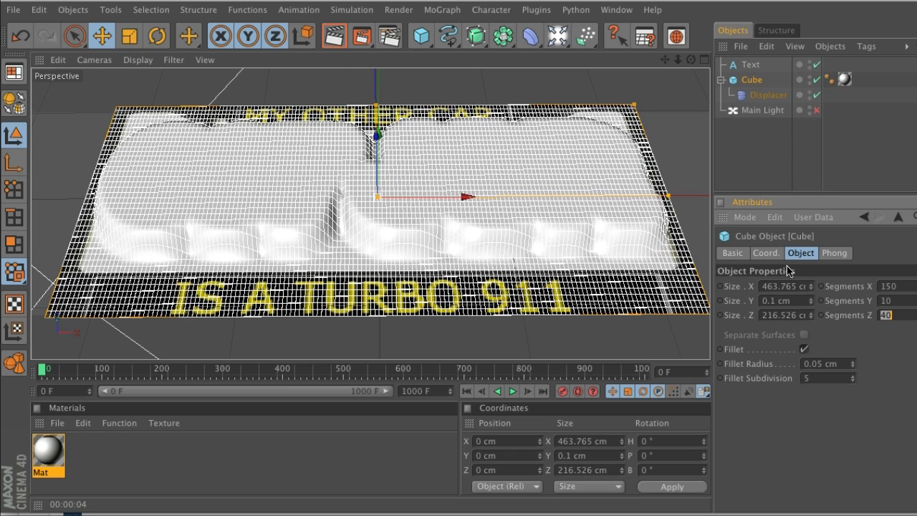
{"action": "type", "text": "150"}
{"action": "key", "text": "Return"}
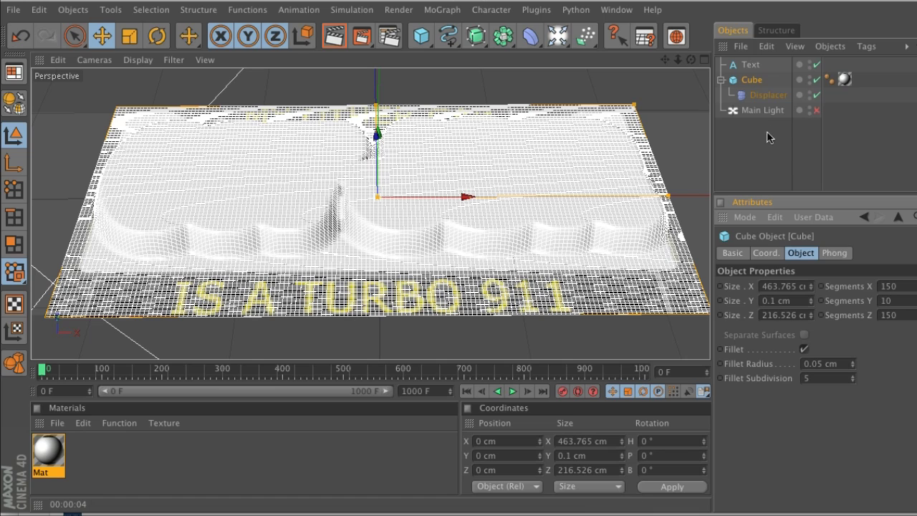
{"action": "left_click", "coordinate": [334, 36]}
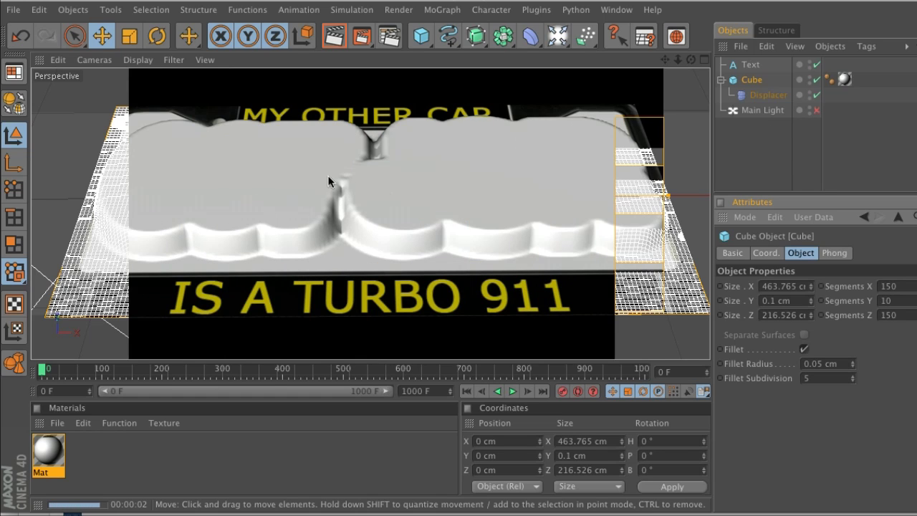
- Reduce the Cube's segments to 50 in both X and Z
{"action": "left_click", "coordinate": [766, 91]}
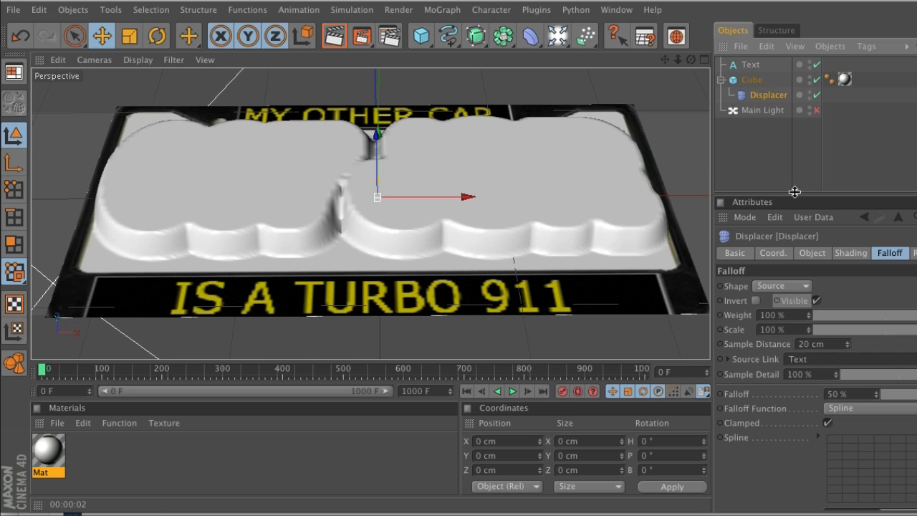
{"action": "left_click", "coordinate": [748, 64]}
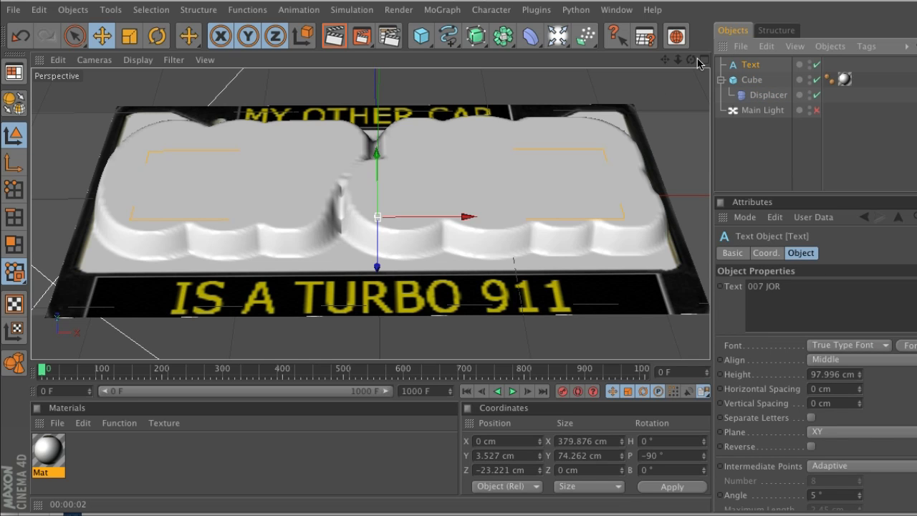
{"action": "left_click_drag", "start_coordinate": [693, 60], "coordinate": [485, 254]}
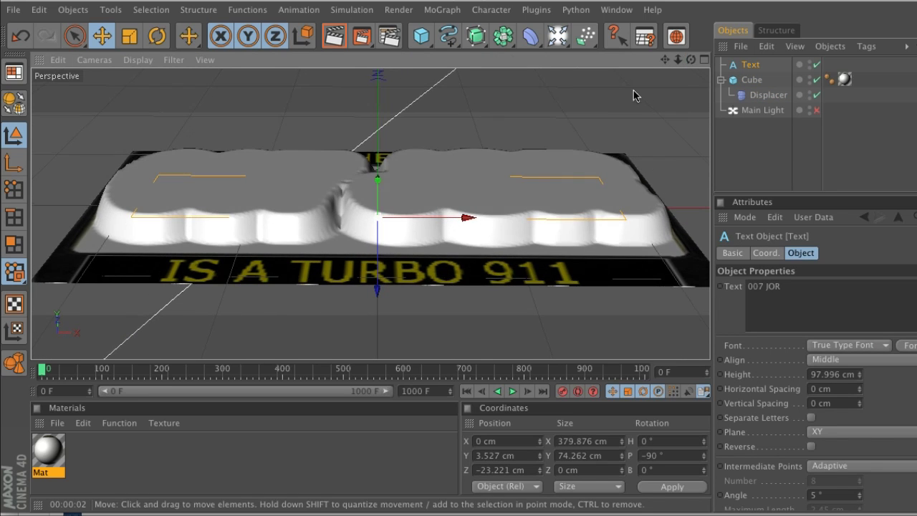
{"action": "left_click", "coordinate": [752, 79]}
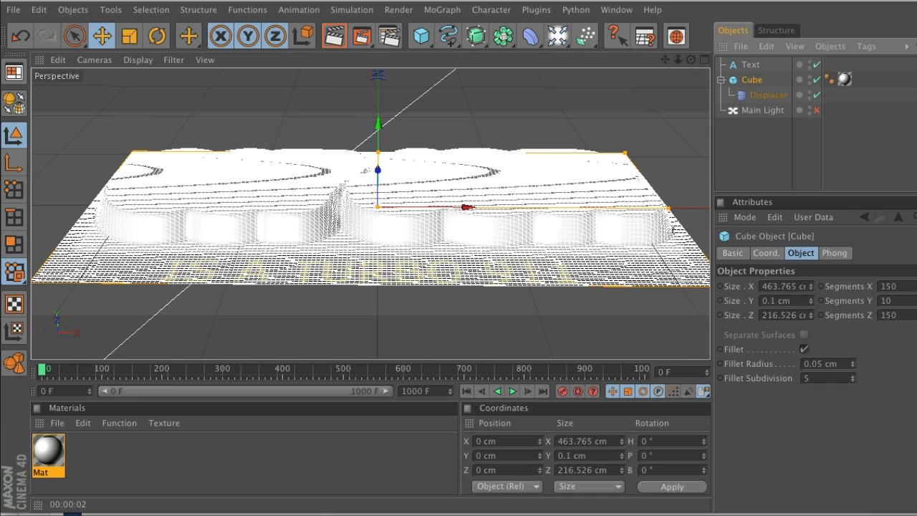
{"action": "left_click_drag", "start_coordinate": [898, 286], "coordinate": [694, 264]}
{"action": "type", "text": "50"}
{"action": "key", "text": "Tab"}
{"action": "key", "text": "Tab"}
{"action": "type", "text": "50"}
{"action": "key", "text": "Return"}
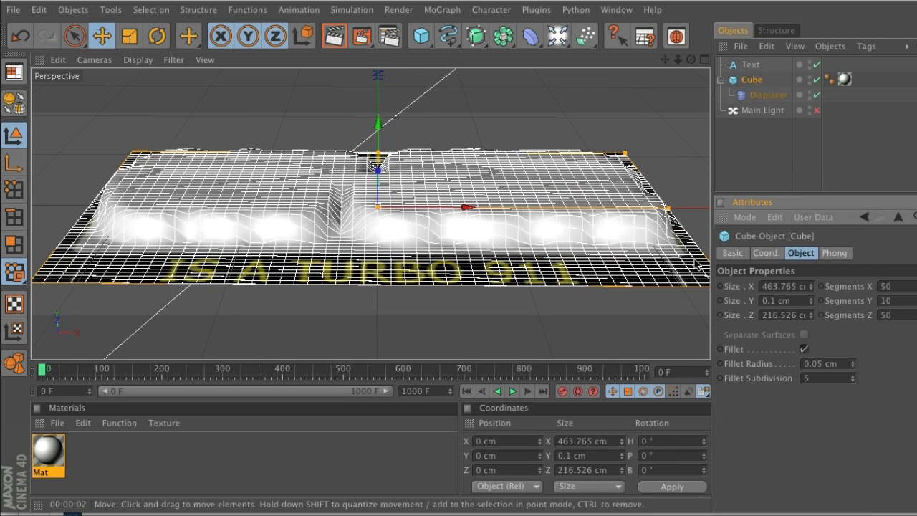
- Lower the Text spline below the plate to a Y position of about -33.7 cm
{"action": "left_click_drag", "start_coordinate": [392, 215], "coordinate": [435, 135], "text": "alt"}
{"action": "left_click_drag", "start_coordinate": [379, 118], "coordinate": [379, 124]}
{"action": "left_click", "coordinate": [750, 65]}
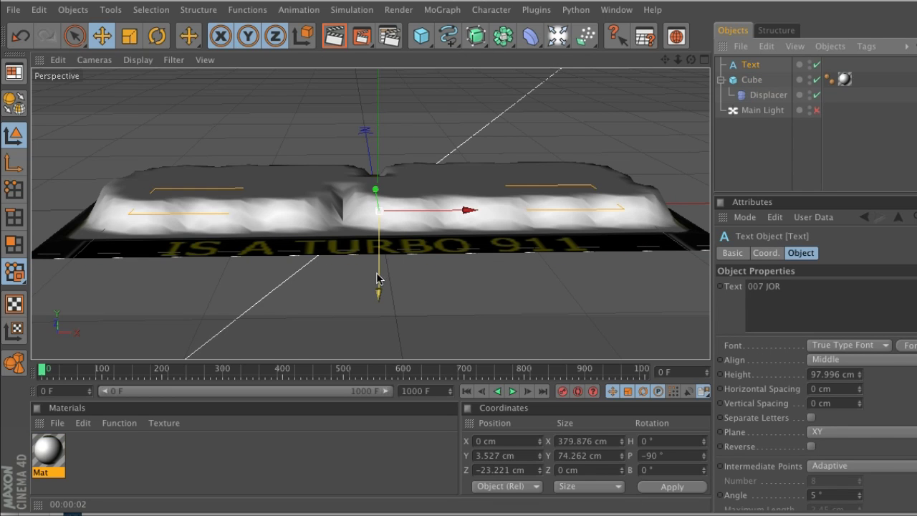
{"action": "mouse_move", "coordinate": [485, 253]}
{"action": "left_mouse_down"}
{"action": "mouse_move", "coordinate": [486, 291]}
{"action": "mouse_move", "coordinate": [486, 253]}
{"action": "left_mouse_up"}
{"action": "mouse_move", "coordinate": [486, 253]}
{"action": "left_mouse_down", "text": "alt"}
{"action": "mouse_move", "coordinate": [498, 221]}
{"action": "mouse_move", "coordinate": [487, 254]}
{"action": "left_mouse_up", "text": "alt"}
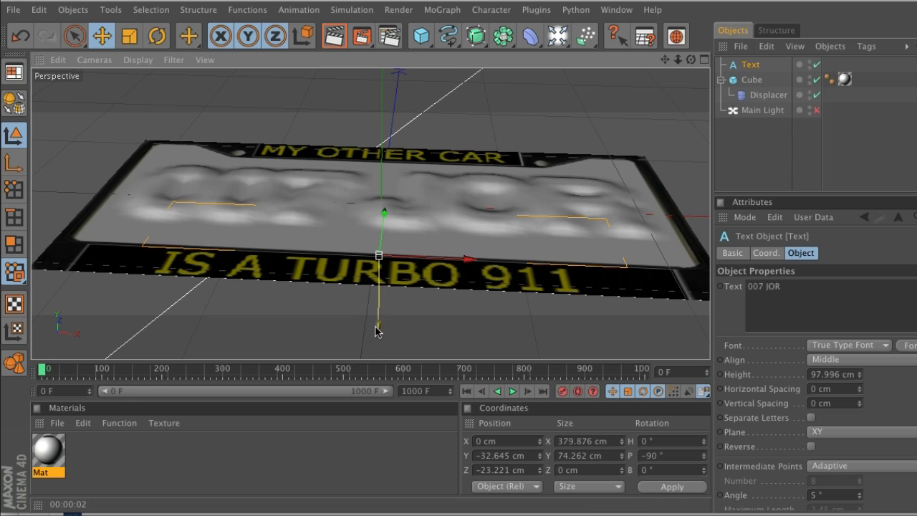
{"action": "left_click_drag", "start_coordinate": [378, 329], "coordinate": [378, 335]}
{"action": "left_click_drag", "start_coordinate": [486, 253], "coordinate": [487, 252]}
{"action": "left_click_drag", "start_coordinate": [549, 319], "coordinate": [486, 254], "text": "alt"}
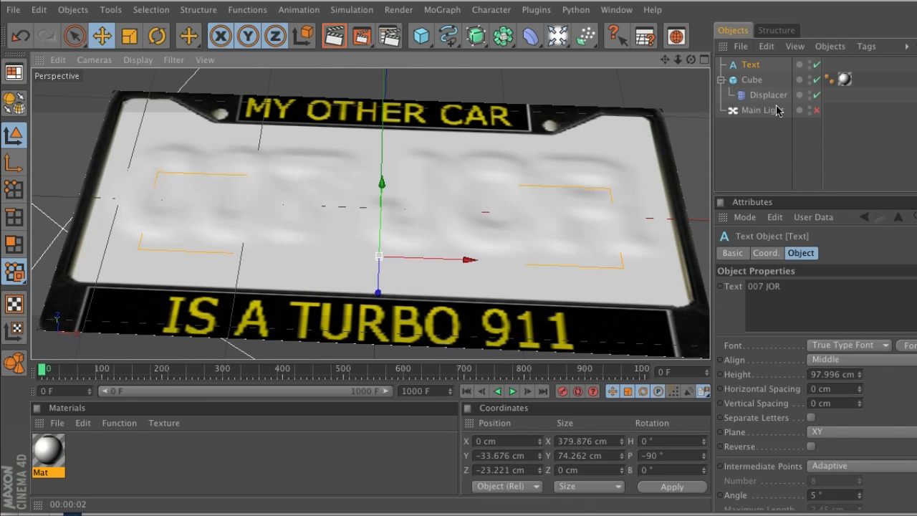
- Set the Cube's segments to 250 in both X and Z, deselect it and render the perspective view
{"action": "left_click", "coordinate": [752, 79]}
{"action": "left_click", "coordinate": [889, 286]}
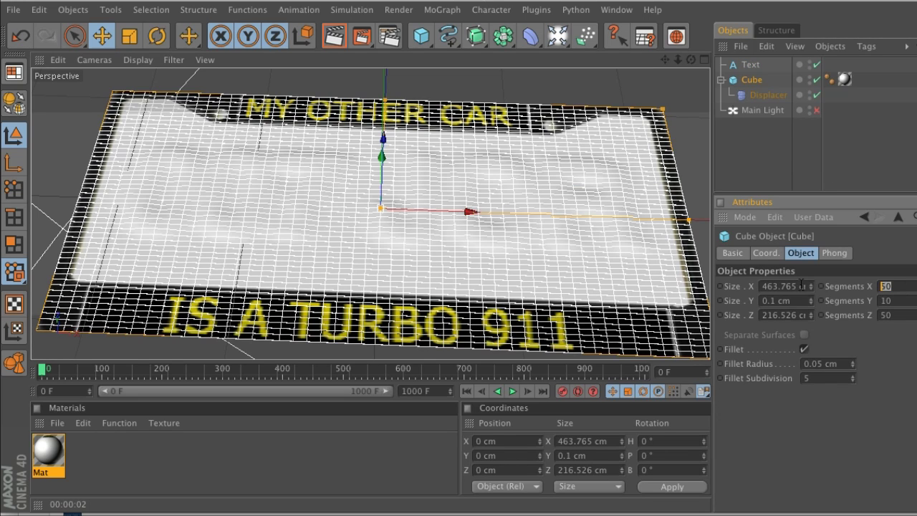
{"action": "type", "text": "250"}
{"action": "key", "text": "Tab"}
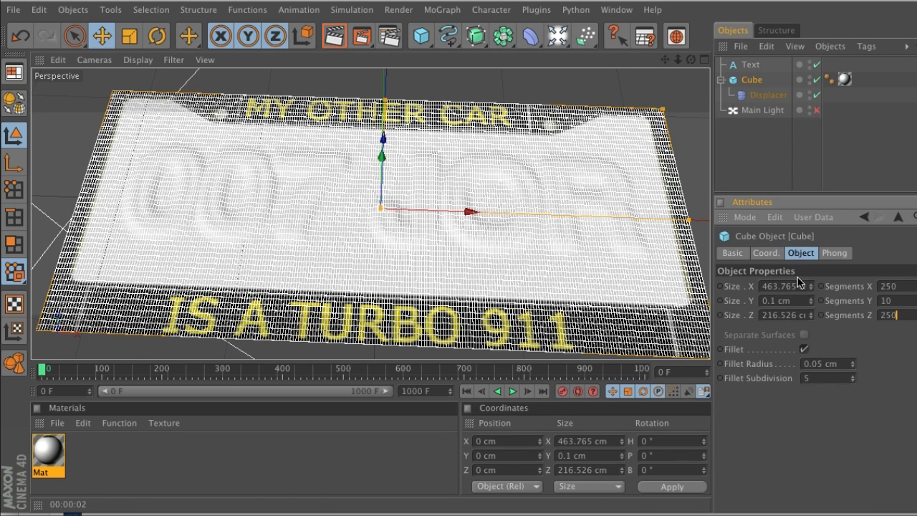
{"action": "key", "text": "Return"}
{"action": "left_click", "coordinate": [739, 138]}
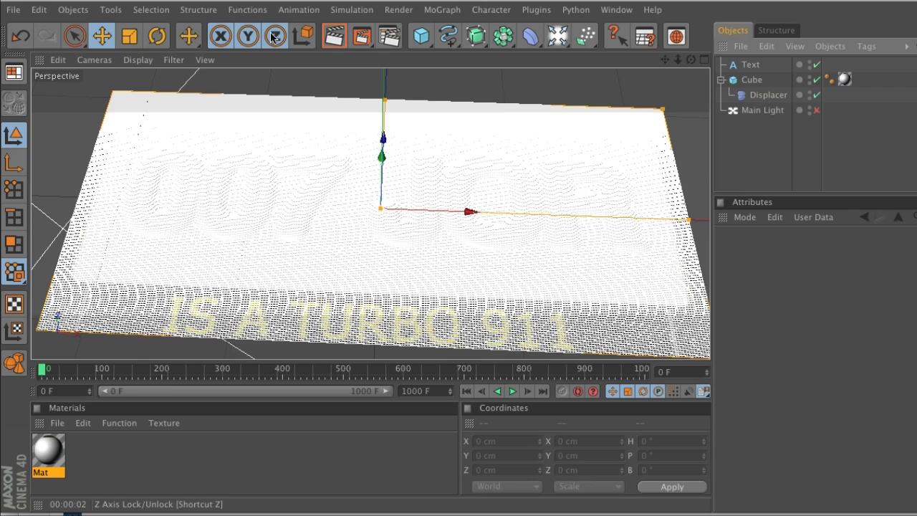
{"action": "left_click", "coordinate": [334, 35]}
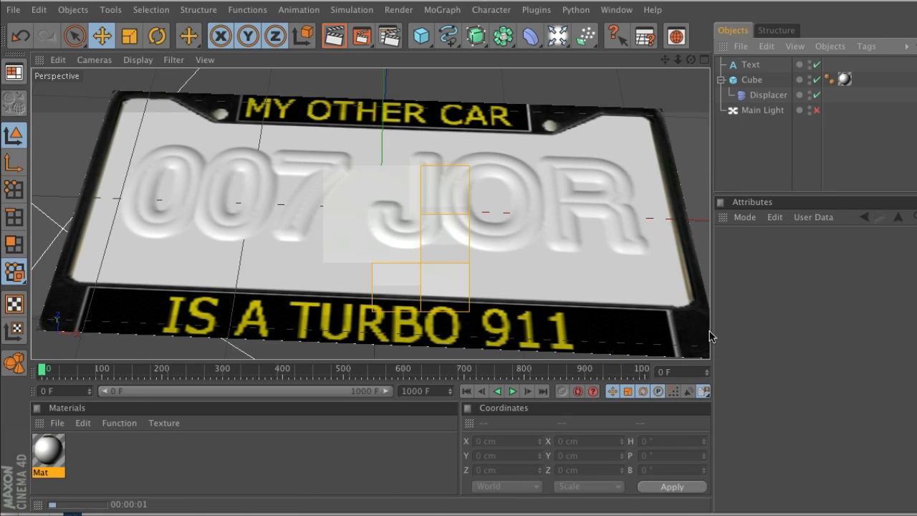